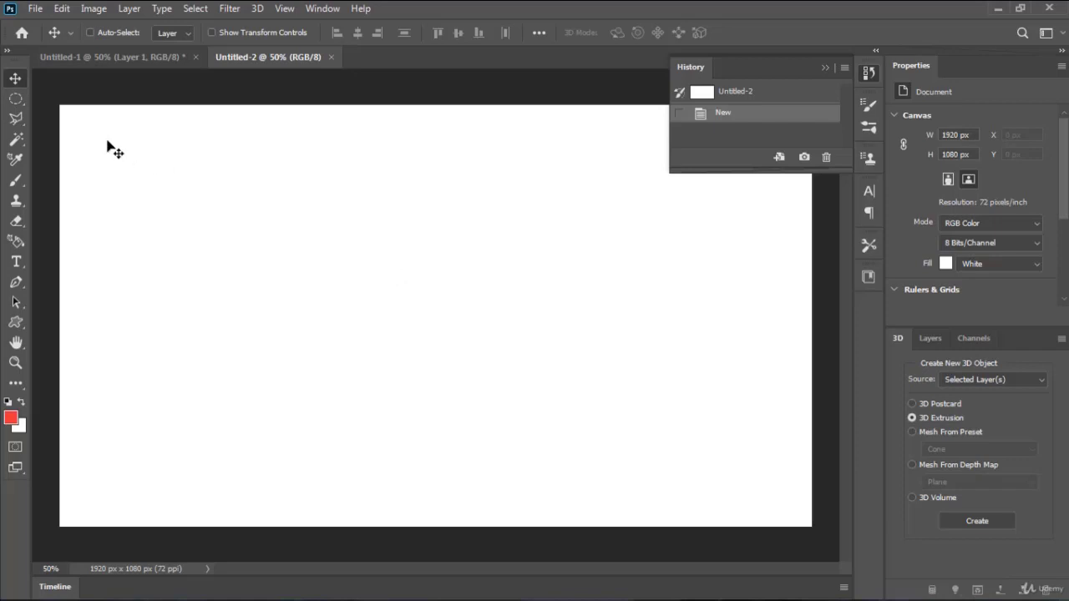
Step: Switch to the Polygon tool and draw a trial red pentagon on the canvas
click(18, 322)
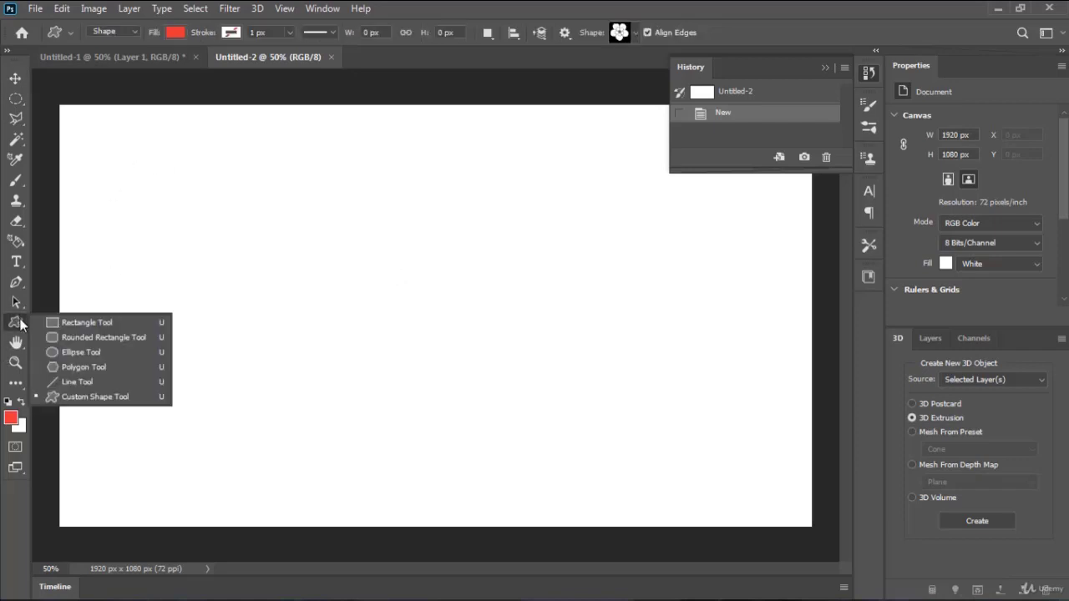
click(62, 350)
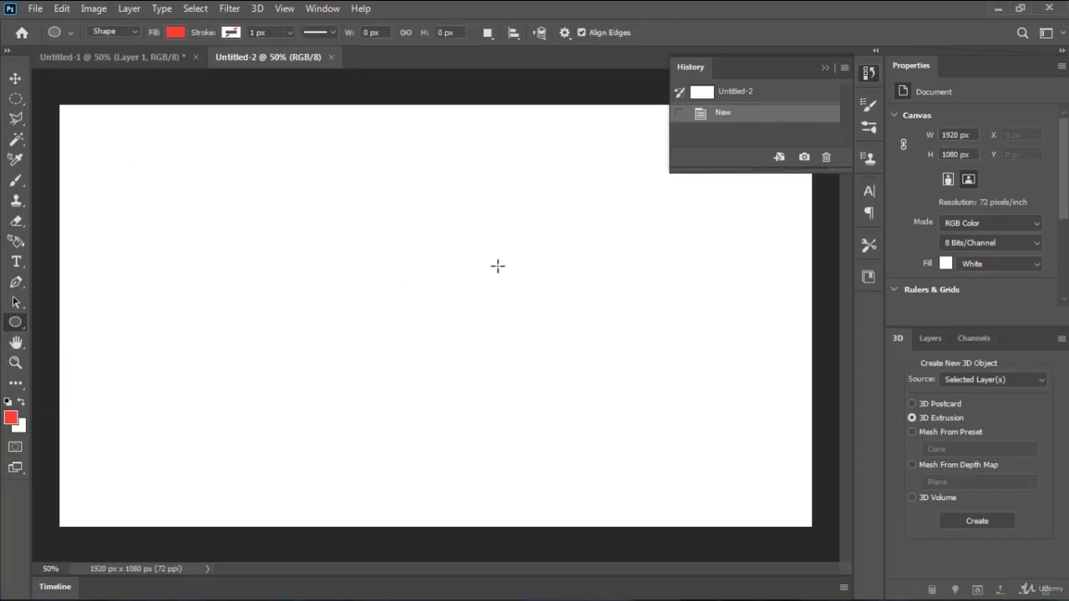
right_click(19, 326)
click(73, 363)
mouse_move(388, 246)
mouse_down()
mouse_move(406, 358)
mouse_move(423, 359)
mouse_up()
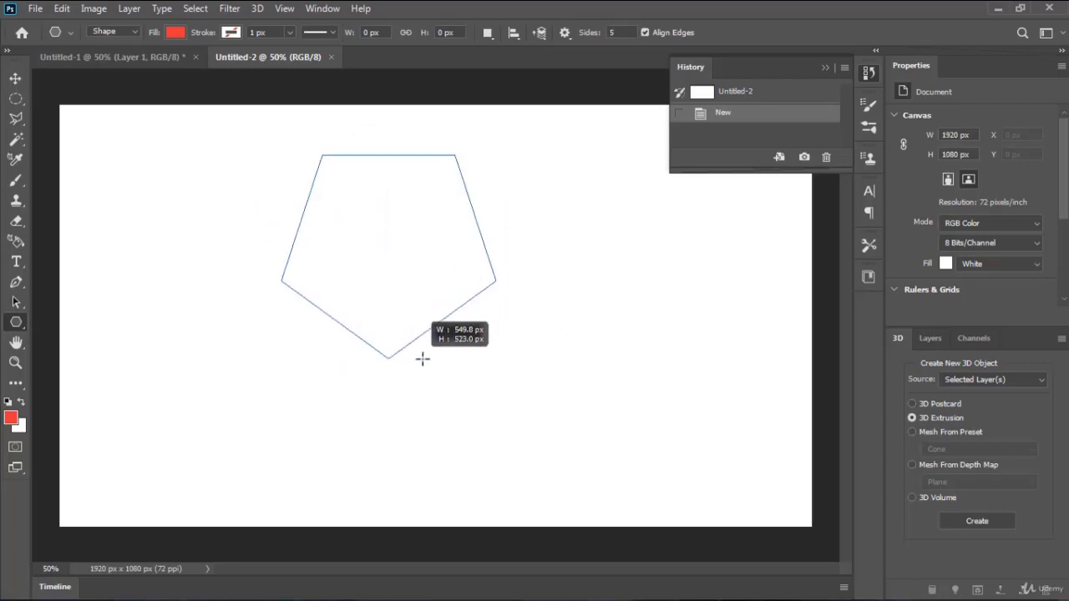
drag(423, 359, 423, 359)
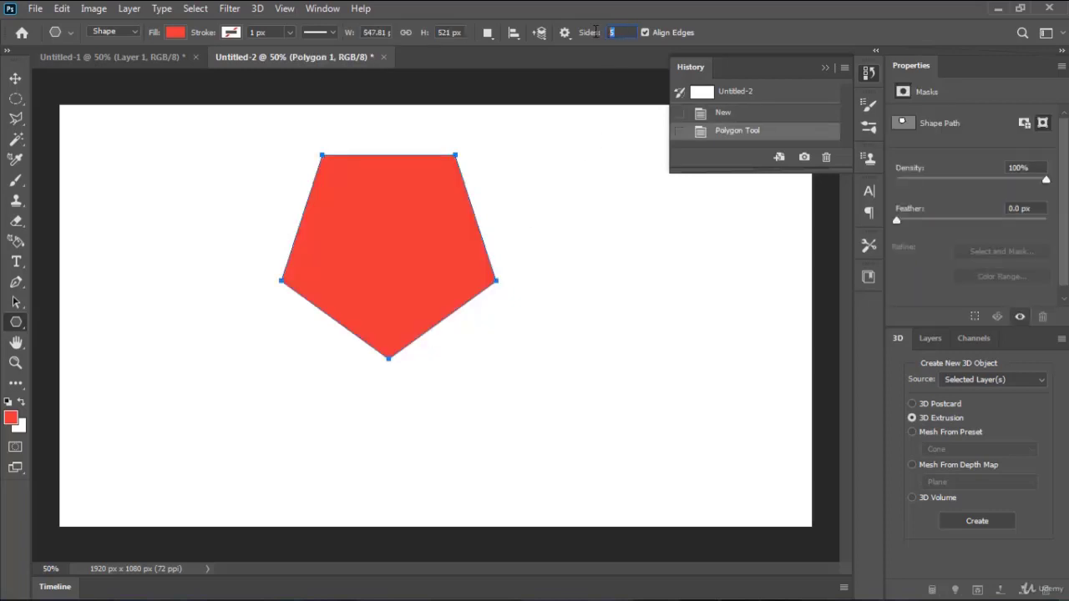
click(622, 32)
text(6)
Step: Set polygons to 6 sides and delete the Polygon 1 pentagon layer
key(Return)
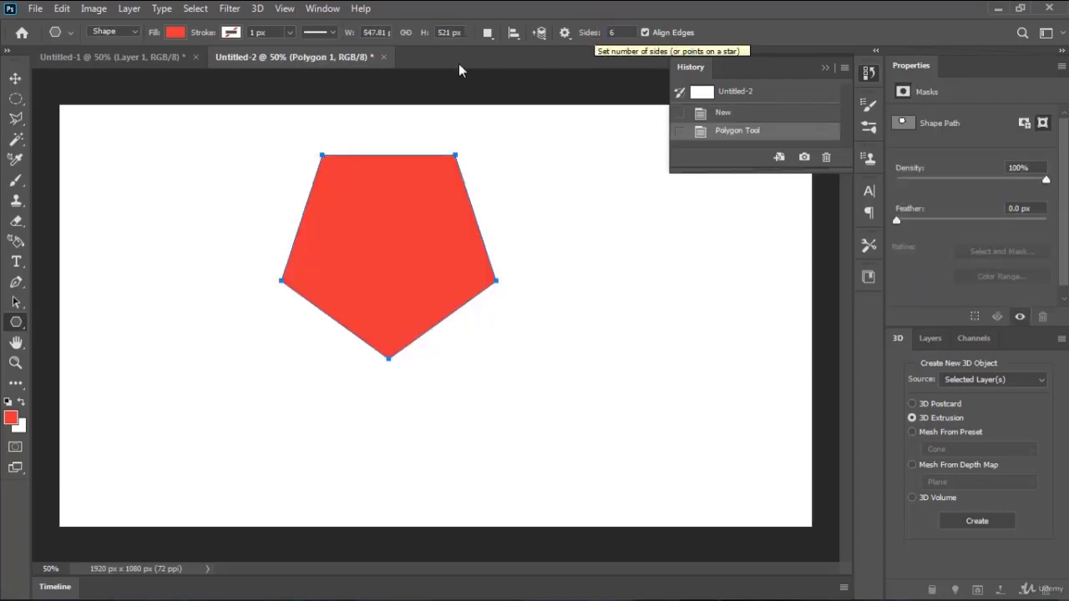
click(15, 78)
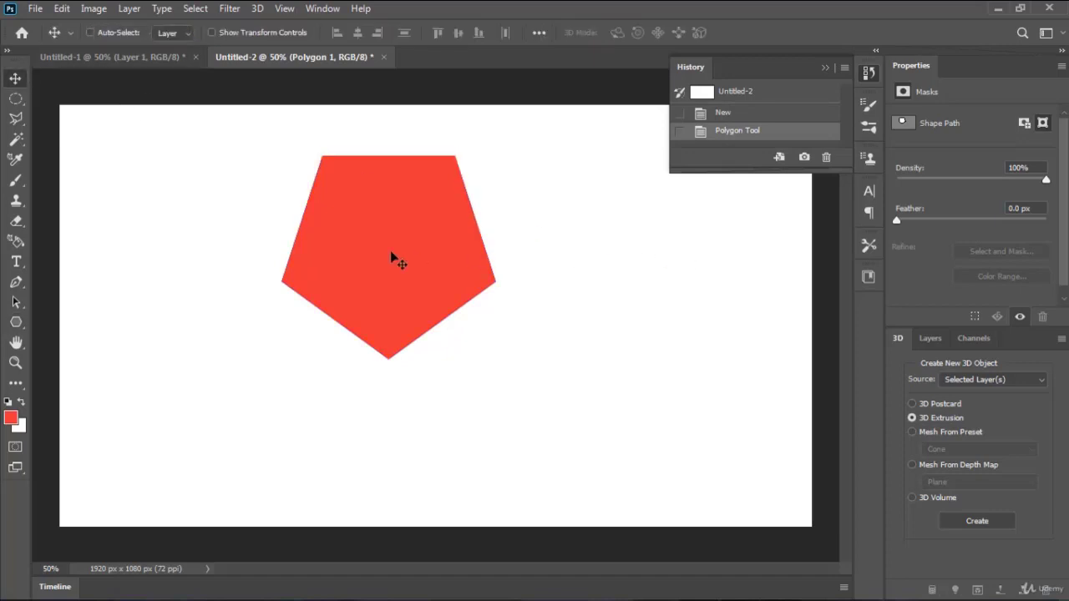
click(931, 339)
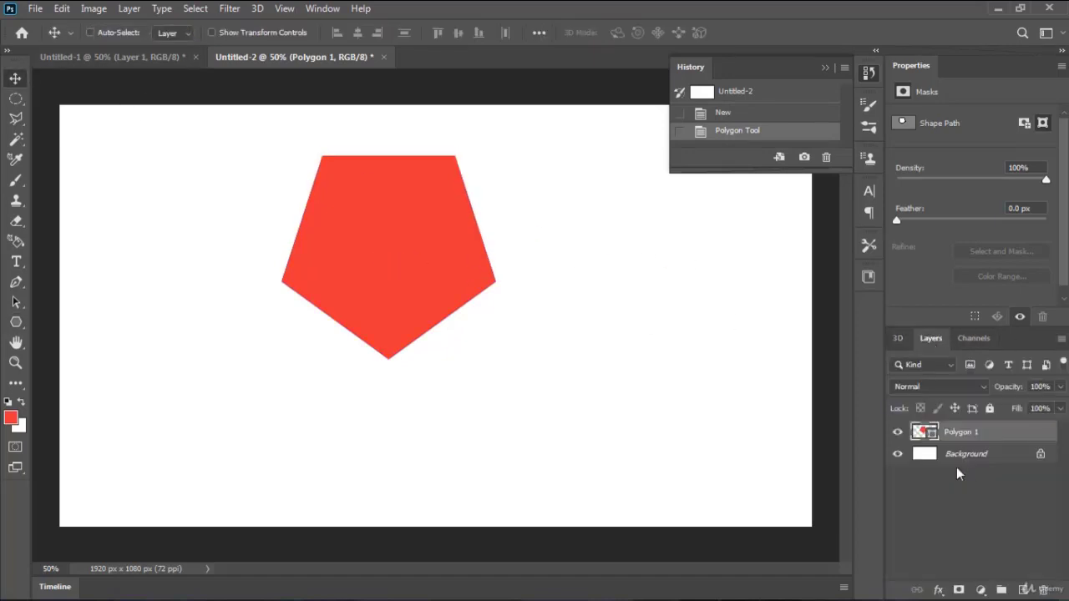
click(1042, 589)
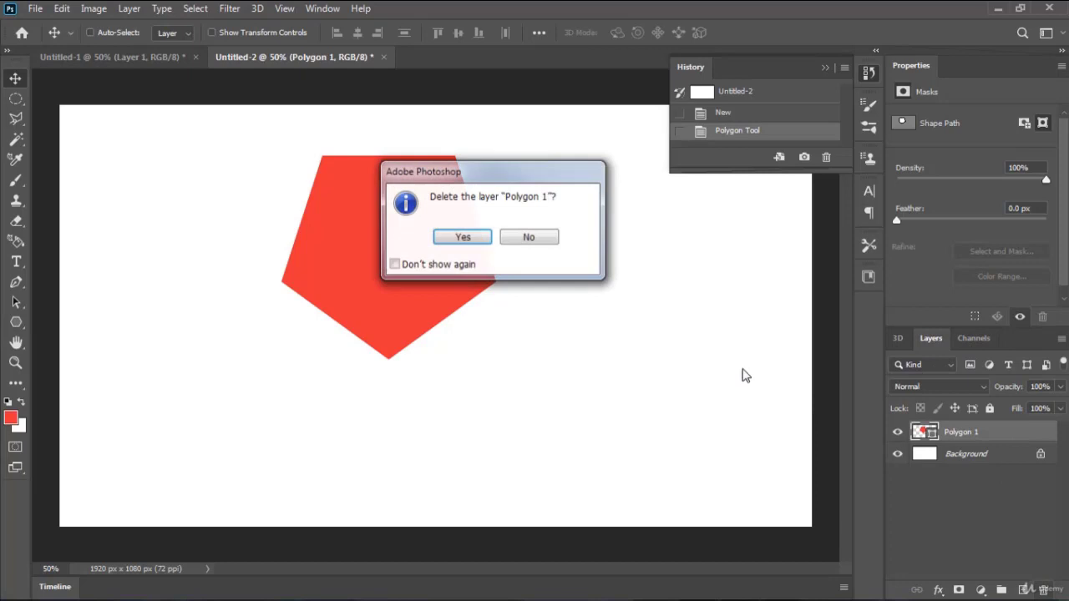
click(472, 240)
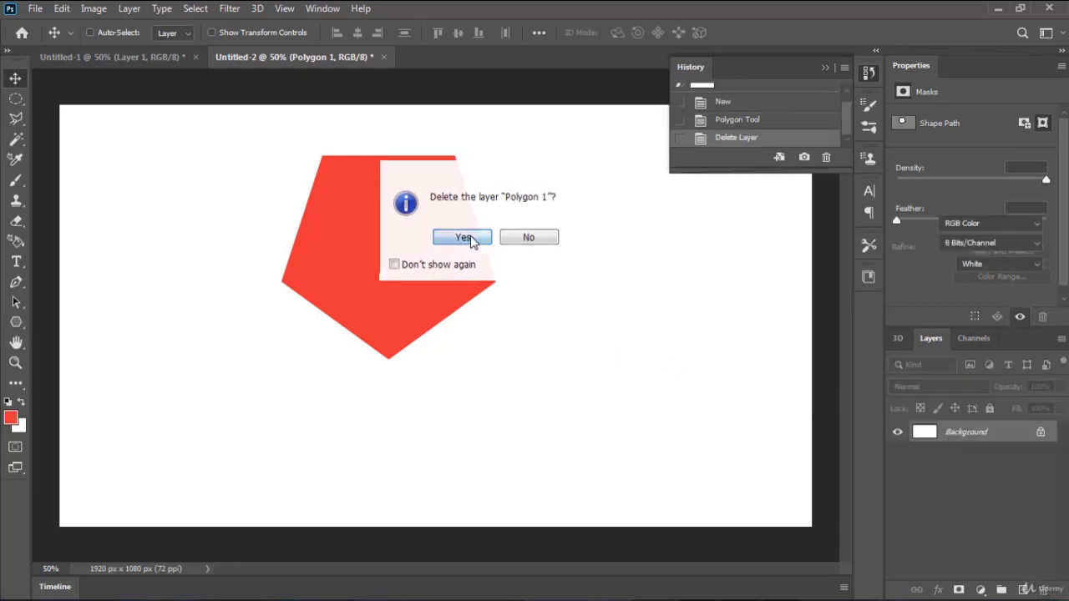
click(16, 323)
Step: Drag out a red hexagon left of the canvas centre and show the 3D Extrusion options
mouse_move(389, 360)
mouse_down()
mouse_move(448, 249)
mouse_move(440, 225)
mouse_move(449, 265)
mouse_up()
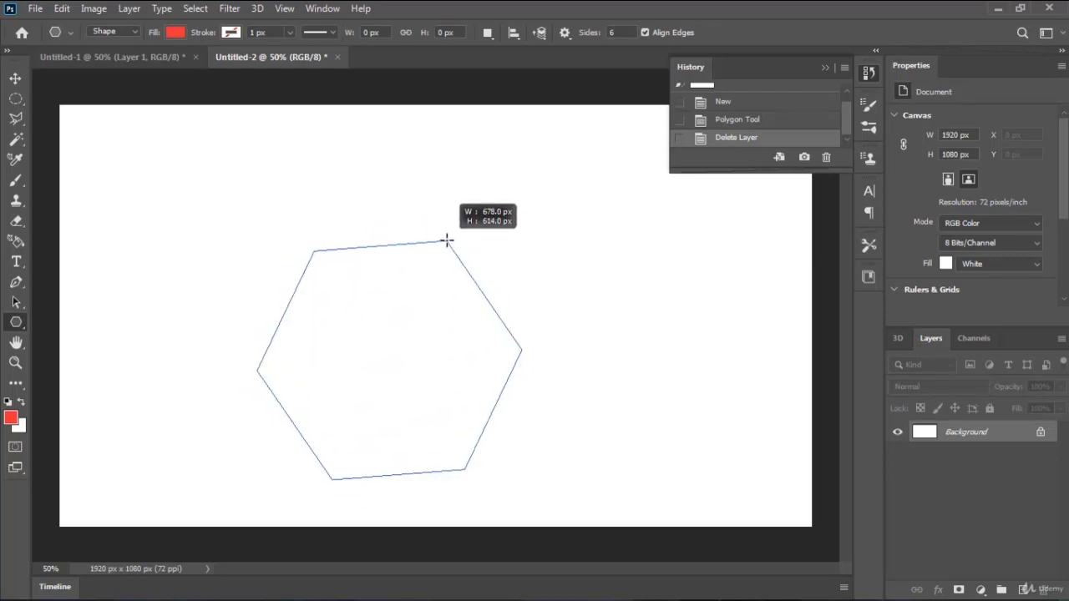
drag(450, 264, 447, 241)
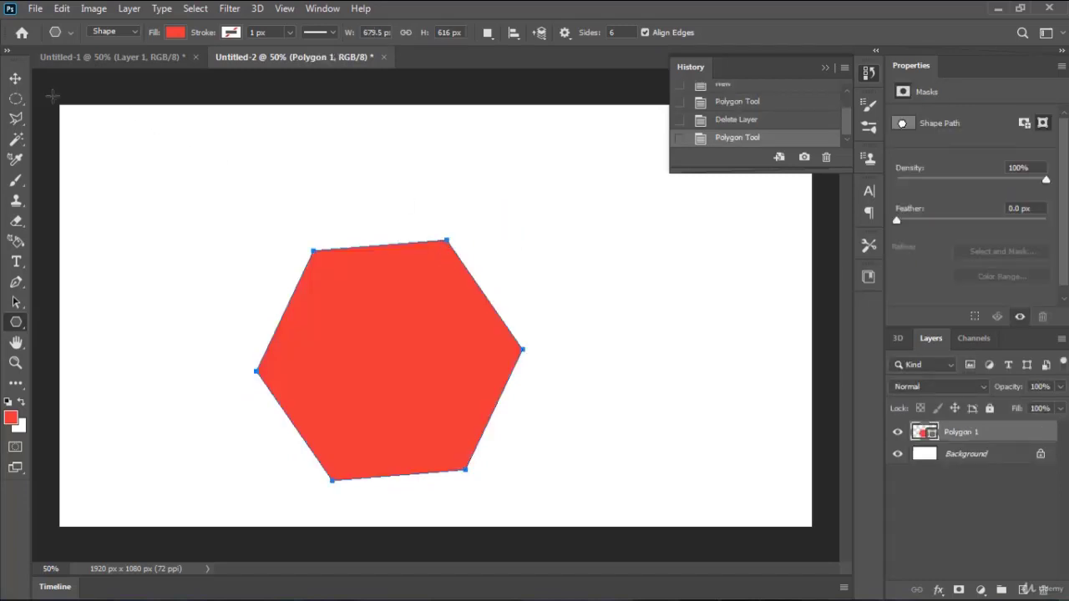
click(14, 79)
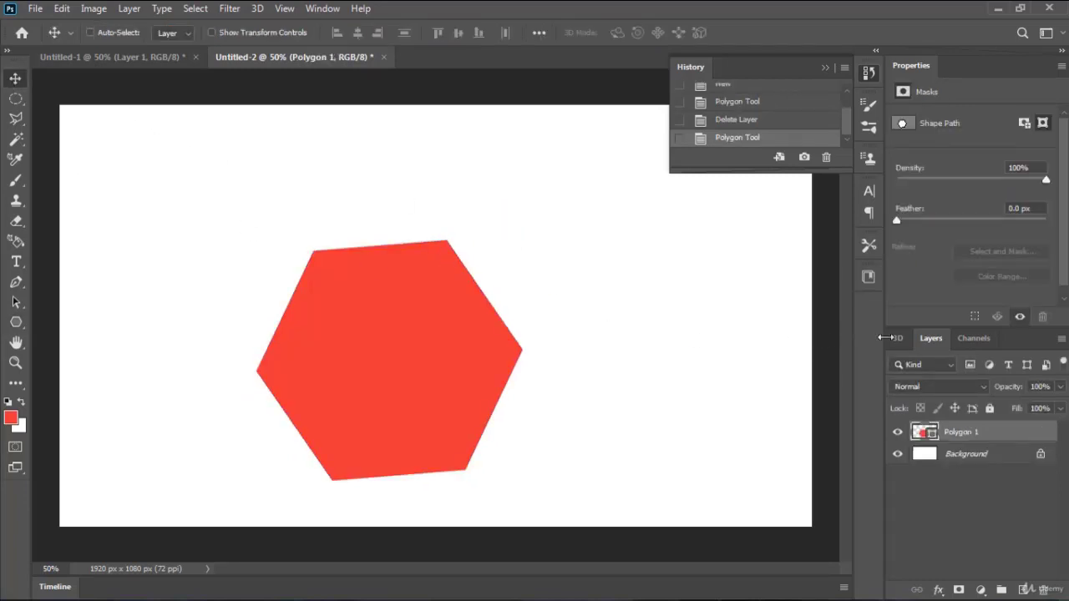
click(899, 338)
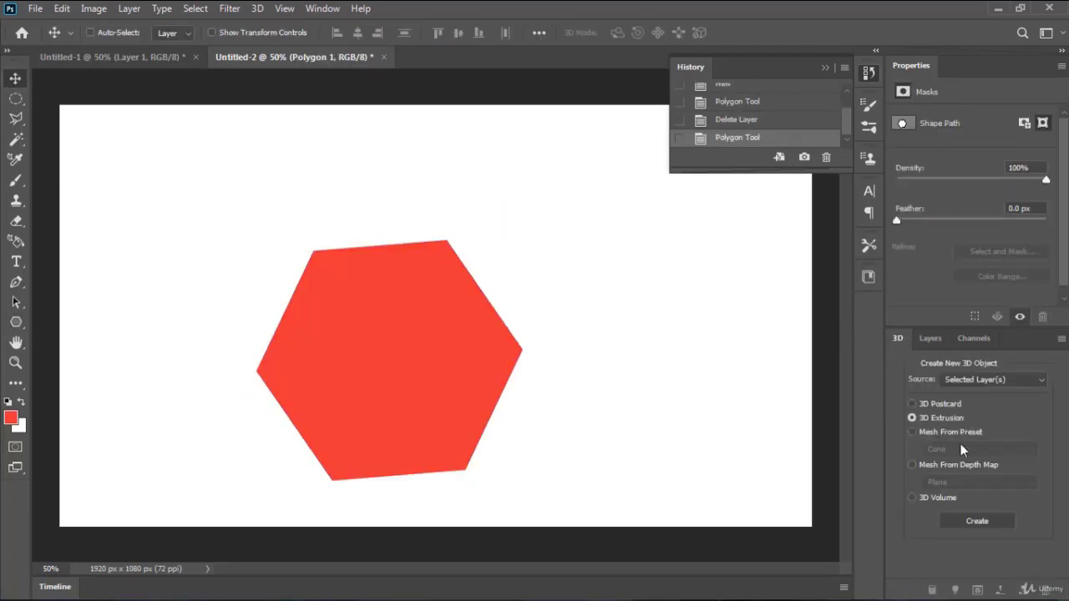
Step: Create a 3D Extrusion from the hexagon and orbit the camera to show its depth
click(987, 519)
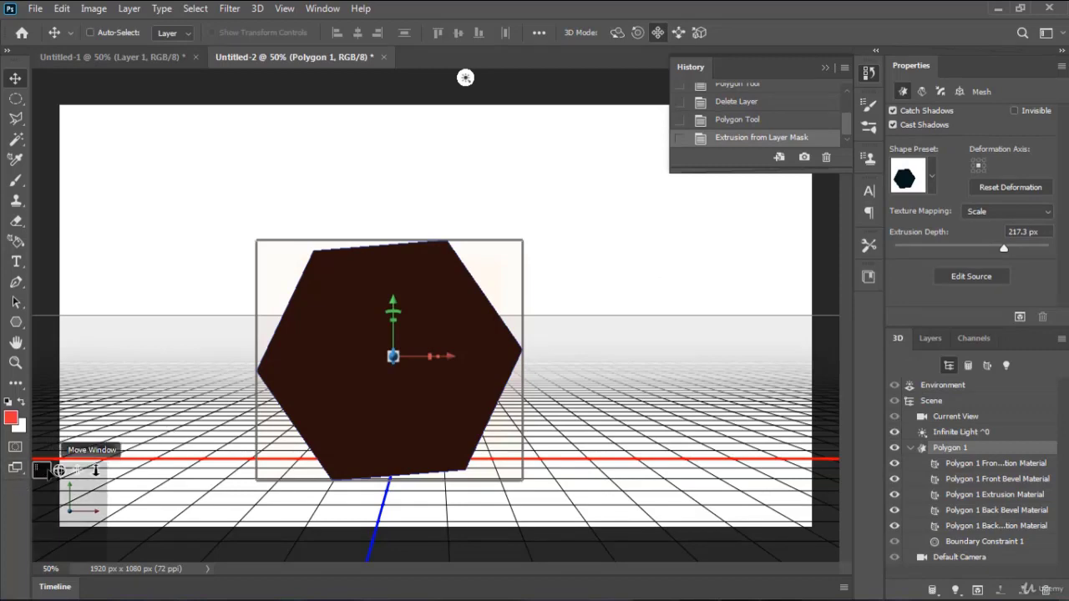
drag(465, 78, 247, 78)
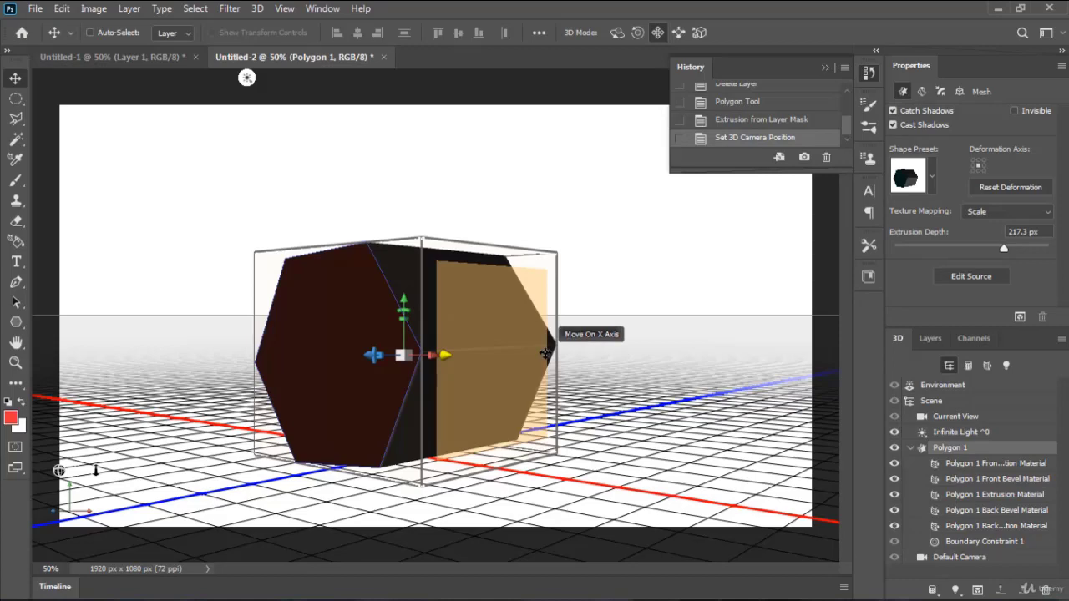
Step: Lengthen the prism to 525.1 px extrusion depth and taper it to 31%
click(697, 353)
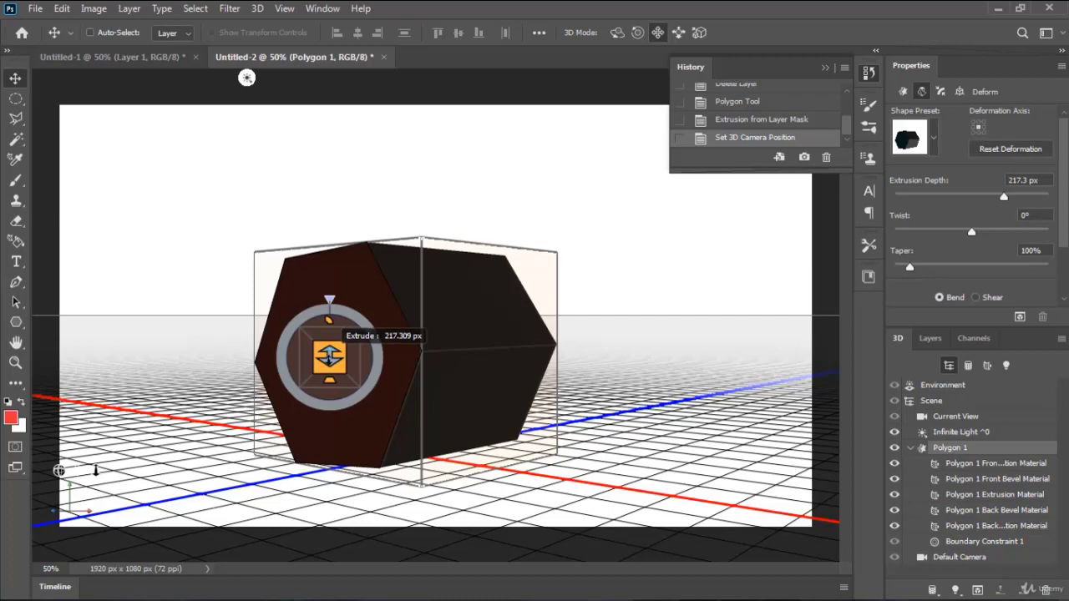
mouse_move(330, 355)
mouse_down()
mouse_move(334, 184)
mouse_move(330, 373)
mouse_move(337, 131)
mouse_up()
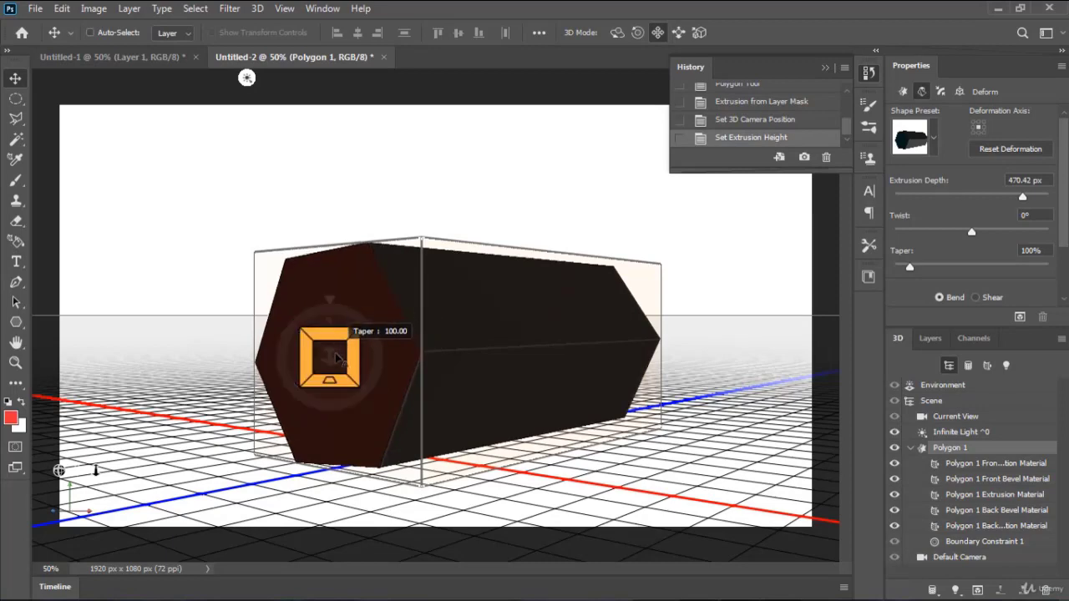
mouse_move(337, 334)
mouse_down()
mouse_move(472, 364)
mouse_move(259, 373)
mouse_move(359, 321)
mouse_move(406, 273)
mouse_move(248, 334)
mouse_up()
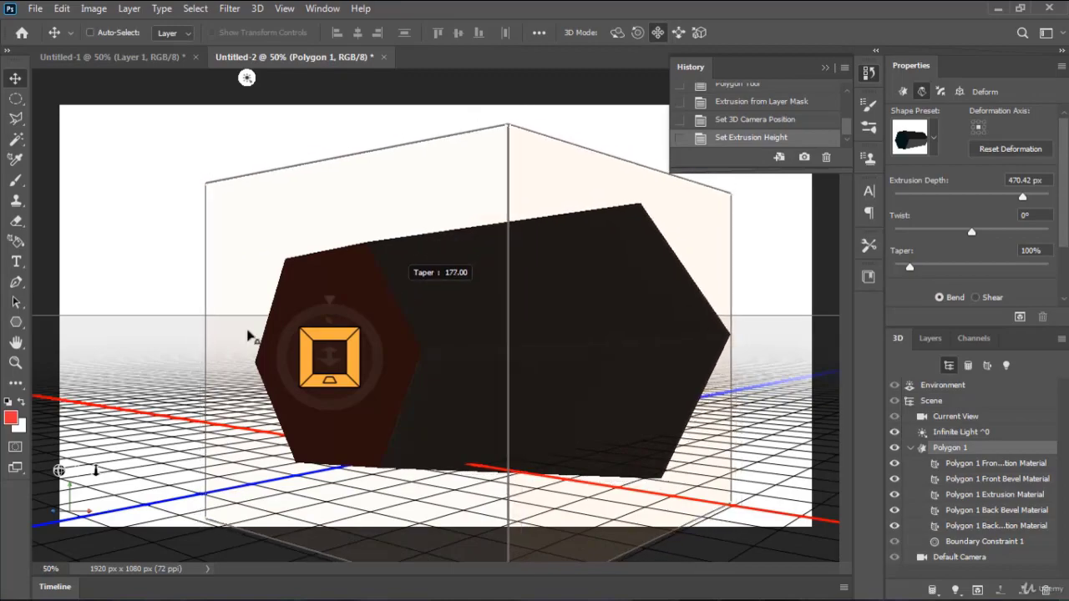
mouse_move(60, 470)
mouse_down()
mouse_move(129, 519)
mouse_move(182, 501)
mouse_up()
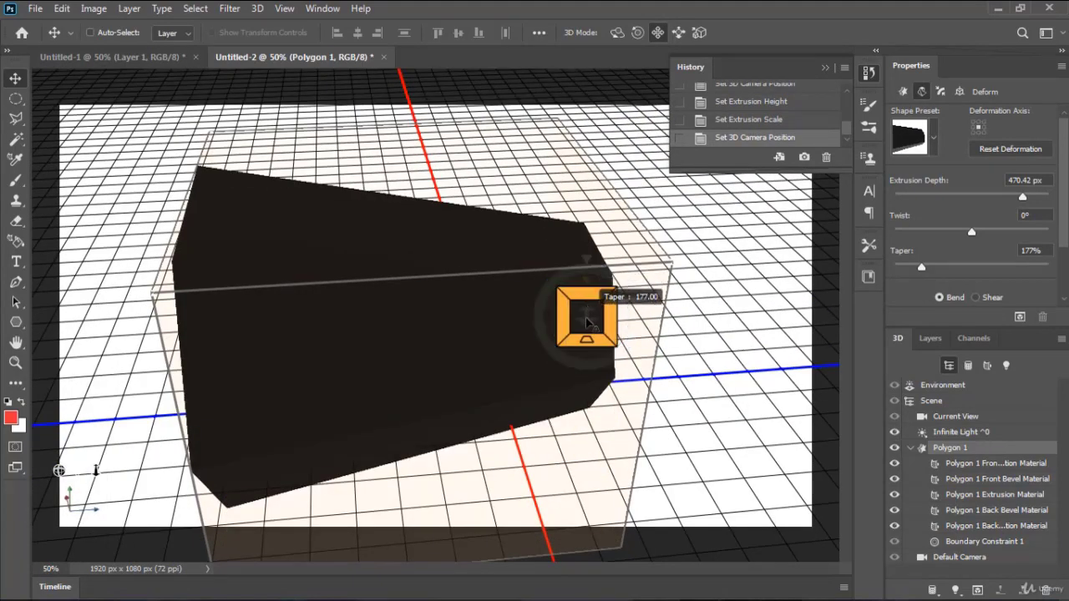
click(598, 295)
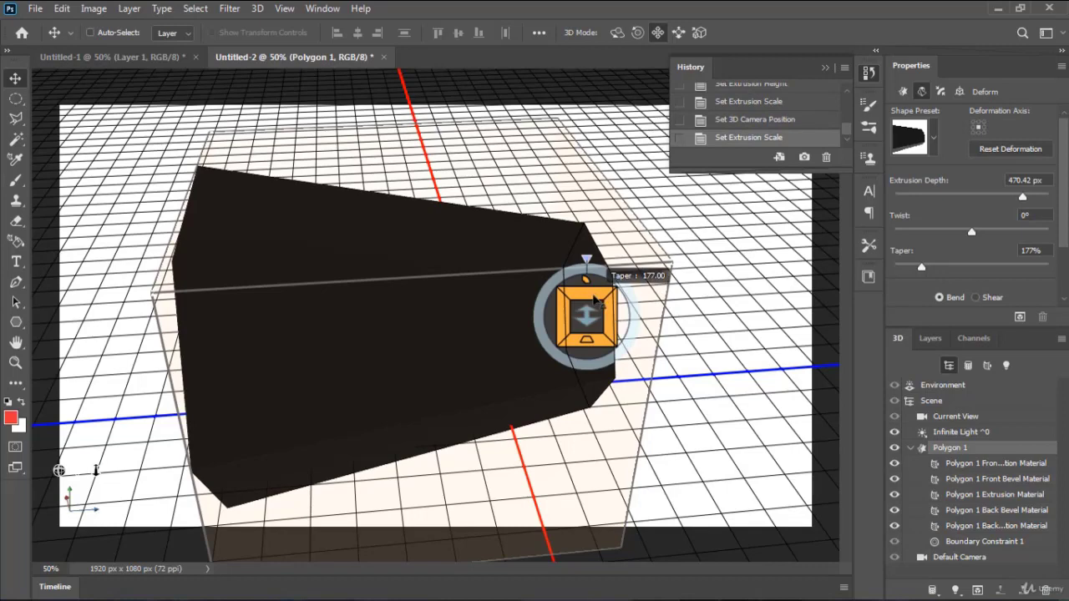
drag(593, 299, 481, 563)
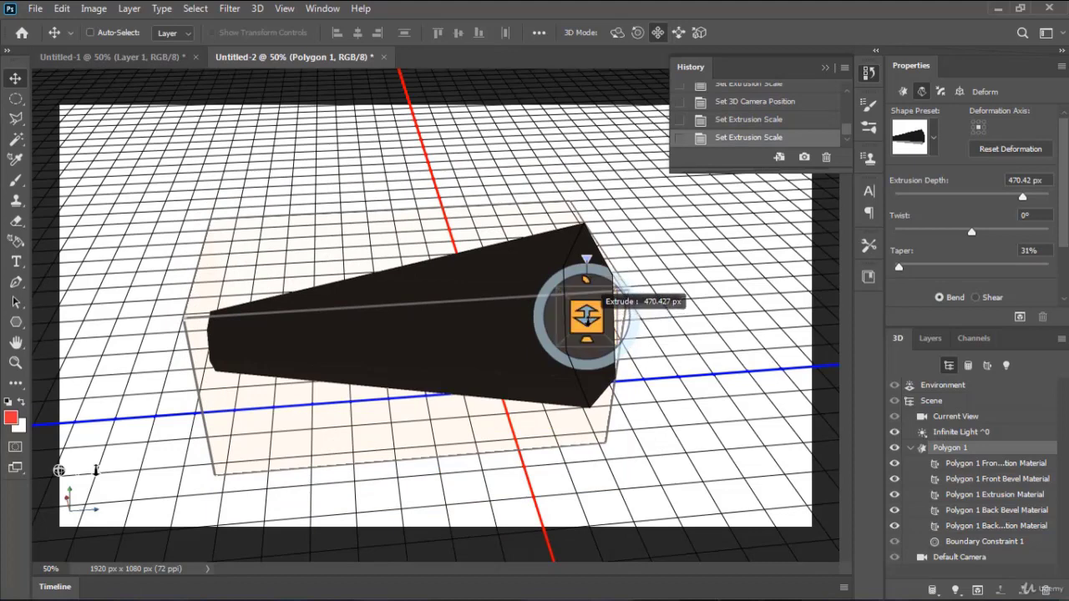
mouse_move(586, 317)
mouse_down()
mouse_move(593, 270)
mouse_move(600, 276)
mouse_up()
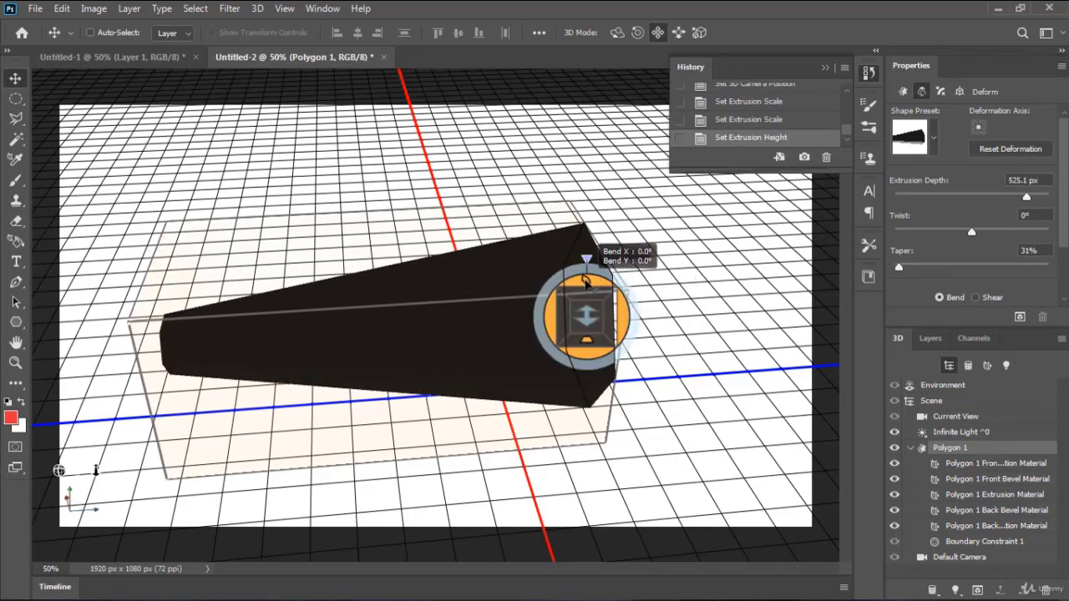
Step: Bend the wedge into a curve, deepen it to 681.21 px, and set its taper to 36%
mouse_move(589, 284)
mouse_down()
mouse_move(621, 368)
mouse_move(540, 291)
mouse_move(580, 365)
mouse_move(556, 366)
mouse_move(571, 248)
mouse_move(609, 242)
mouse_move(664, 289)
mouse_up()
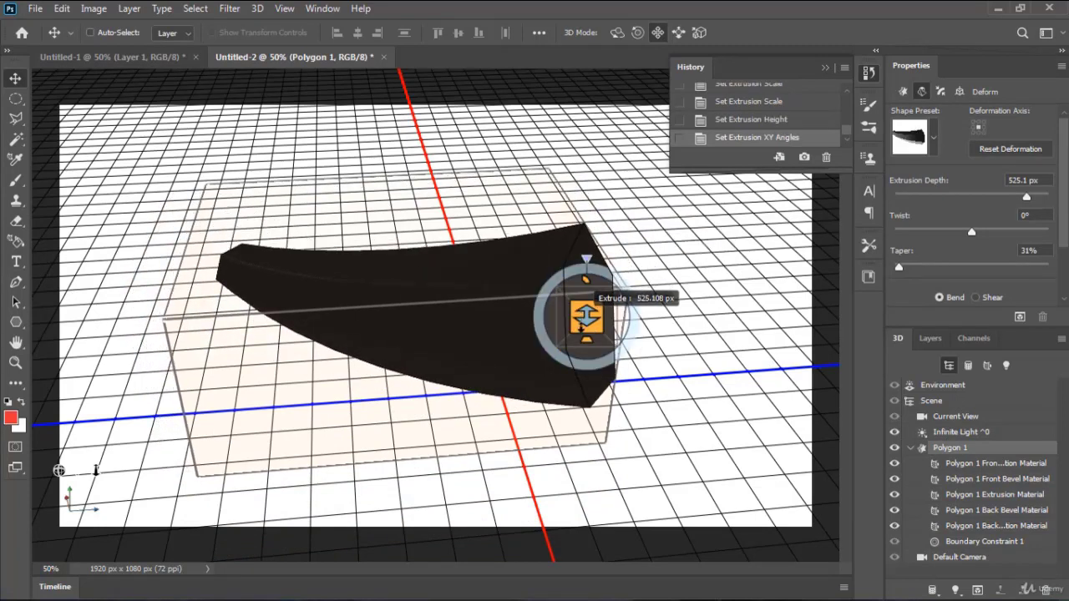
mouse_move(584, 316)
mouse_down()
mouse_move(581, 384)
mouse_move(543, 260)
mouse_up()
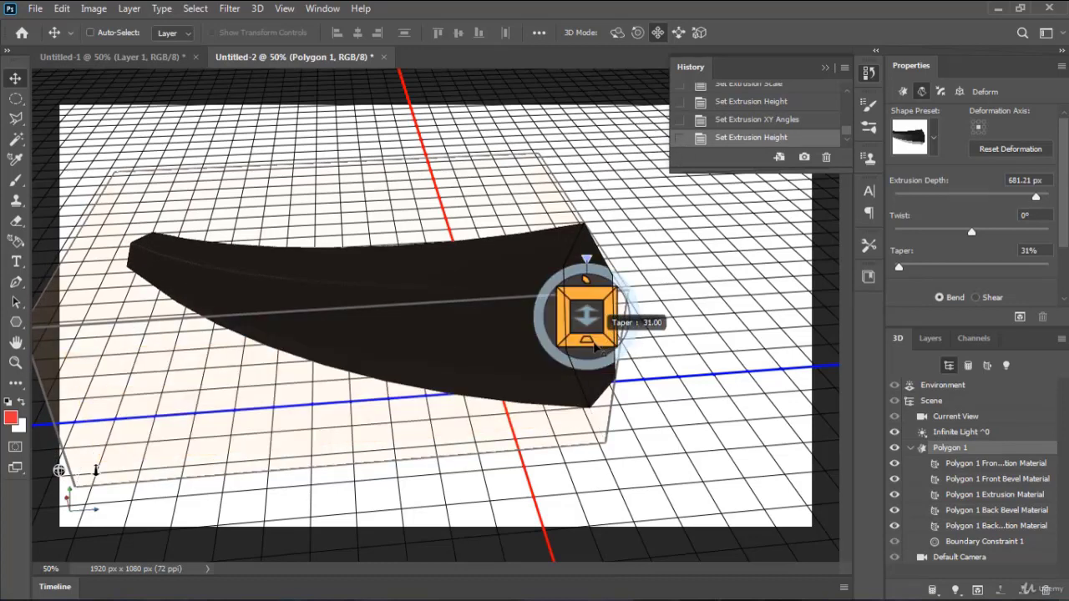
mouse_move(594, 349)
mouse_down()
mouse_move(589, 369)
mouse_move(725, 360)
mouse_move(601, 359)
mouse_up()
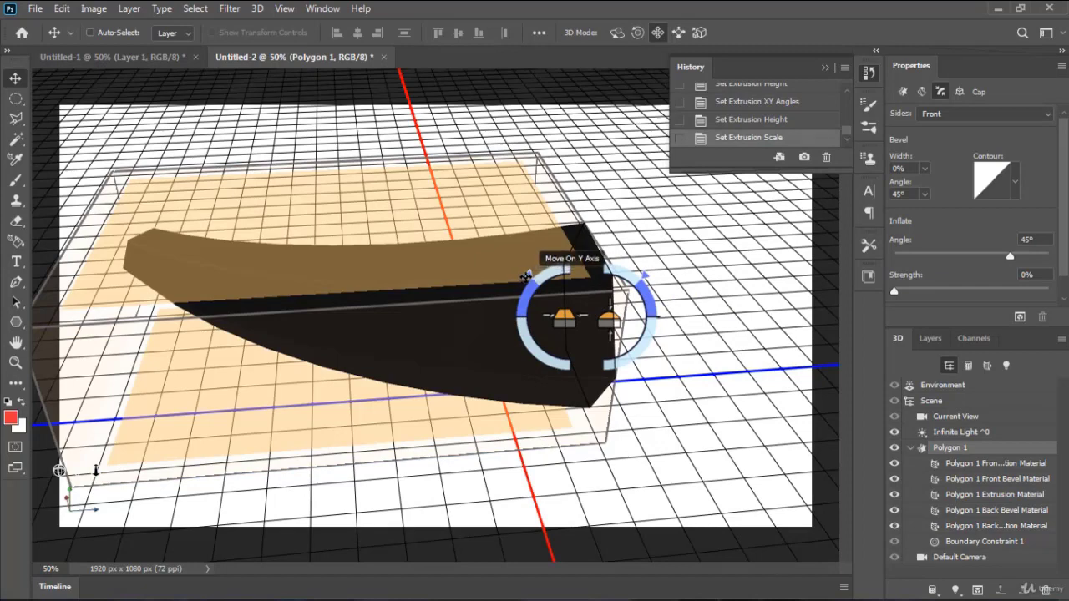
Step: Nudge the shape up along Y and widen the front bevel to about 57%
drag(526, 277, 535, 258)
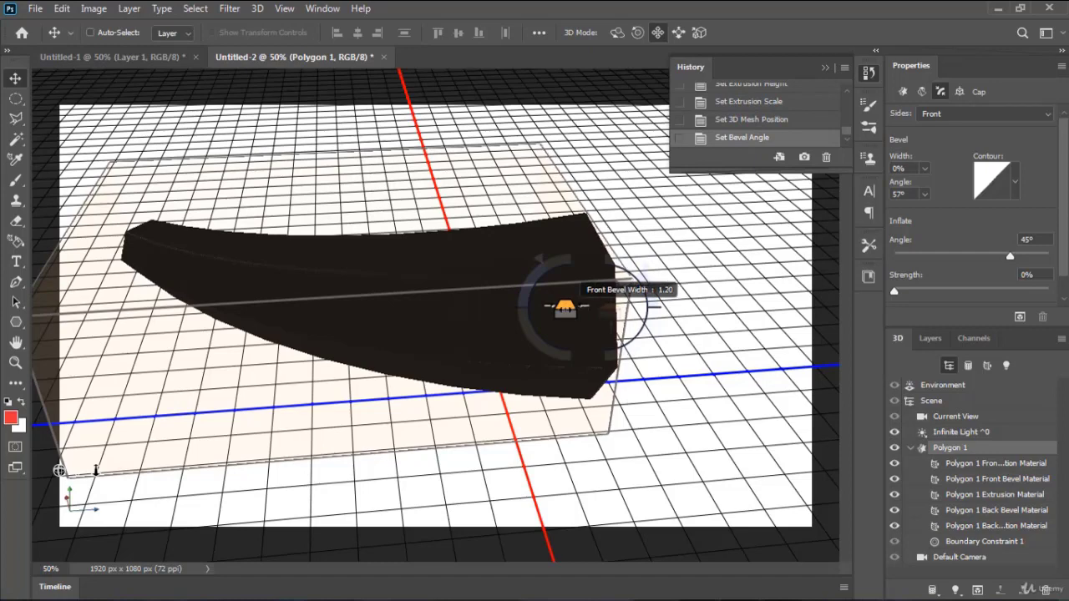
drag(530, 315, 544, 312)
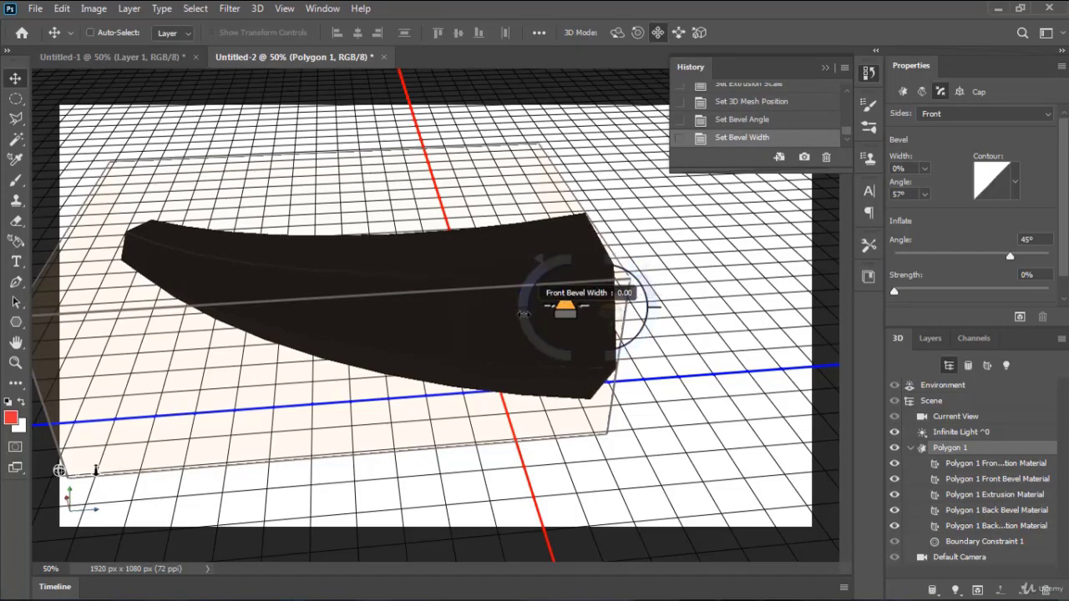
drag(547, 308, 636, 306)
mouse_move(666, 305)
mouse_down()
mouse_move(1064, 288)
mouse_move(1019, 294)
mouse_up()
drag(847, 293, 847, 293)
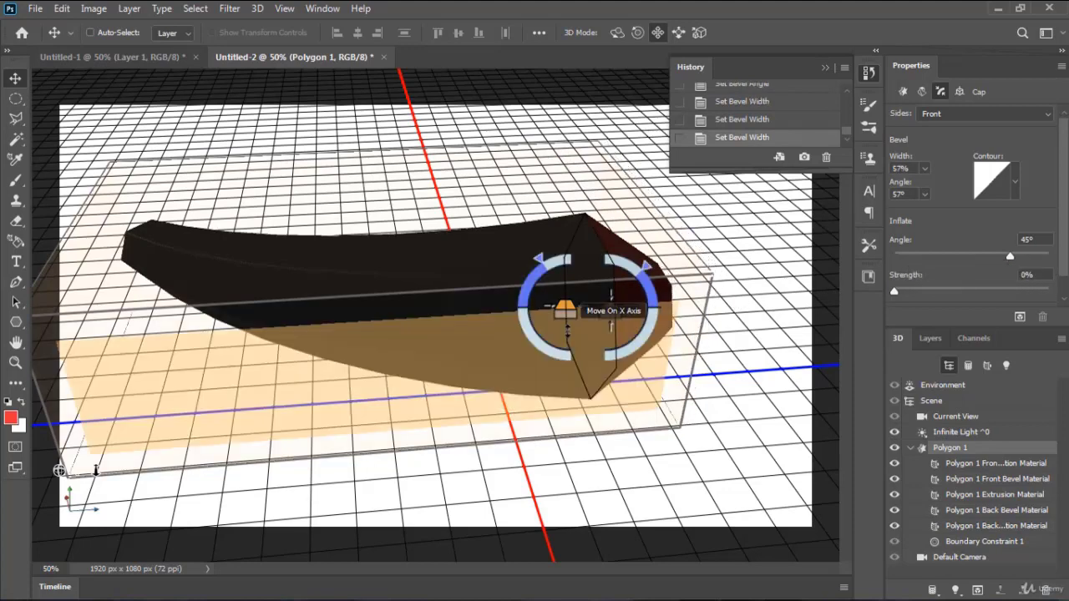
Step: Sharpen the front into a point with 82% bevel width, 69° angle and 35% inflation
drag(610, 316, 611, 319)
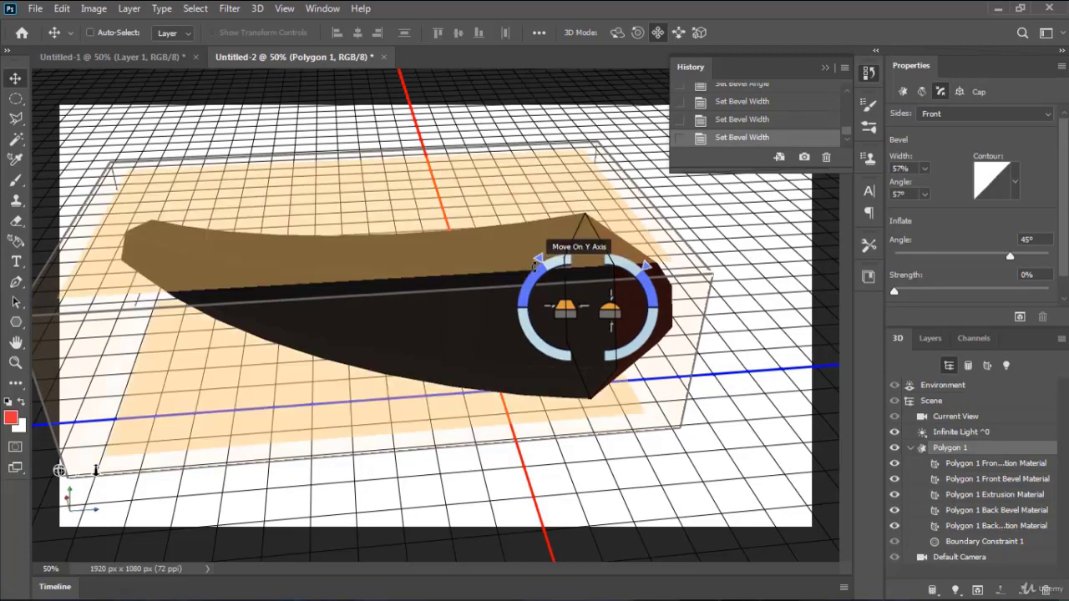
mouse_move(540, 259)
mouse_down()
mouse_move(514, 313)
mouse_move(530, 262)
mouse_move(572, 269)
mouse_up()
drag(564, 309, 574, 381)
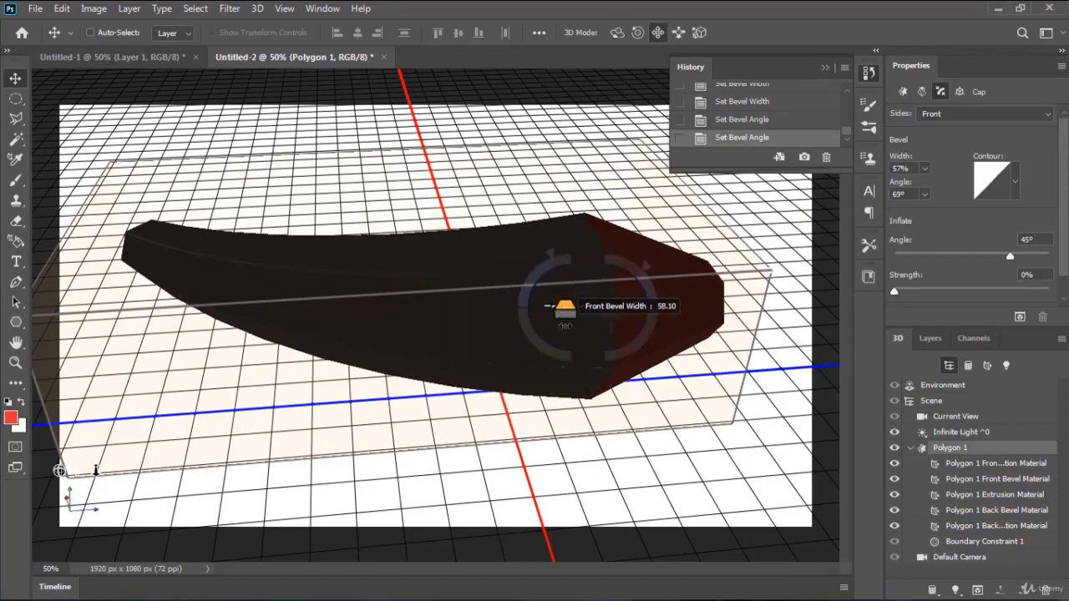
drag(574, 259, 924, 328)
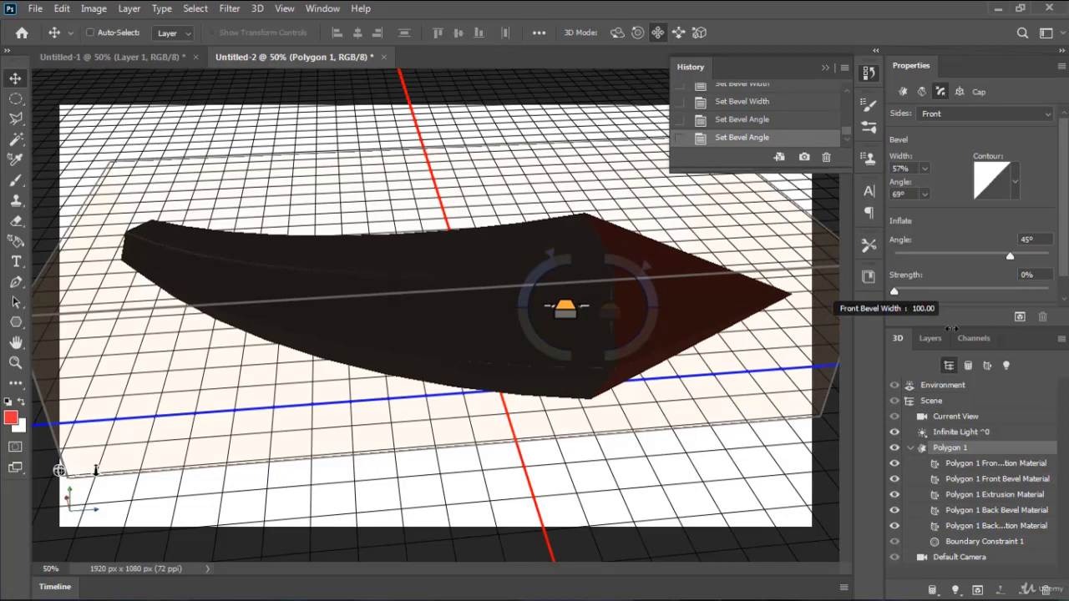
drag(816, 335, 752, 340)
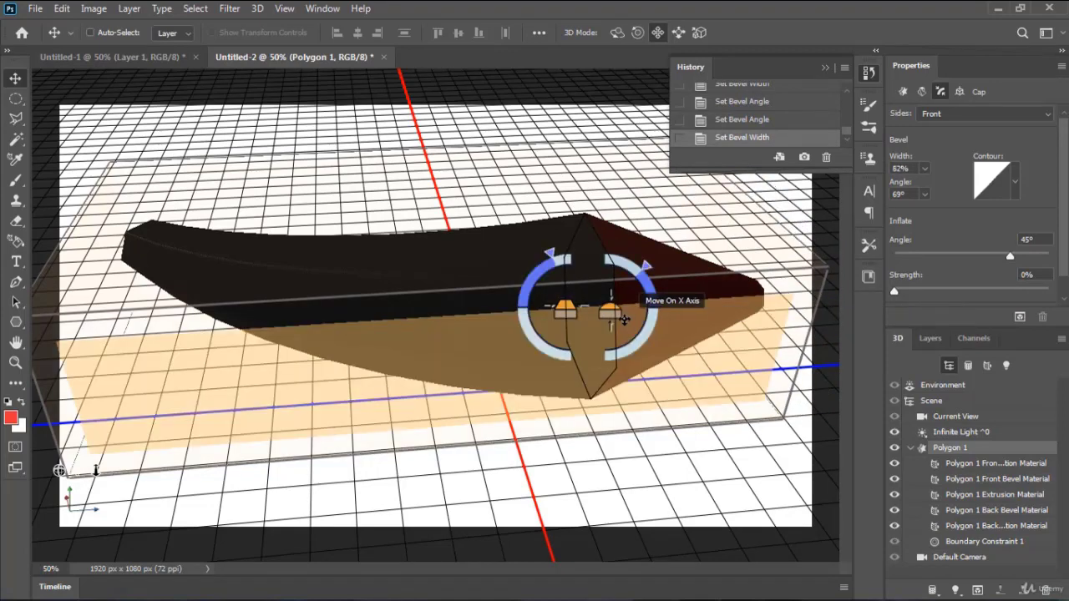
drag(611, 302, 800, 219)
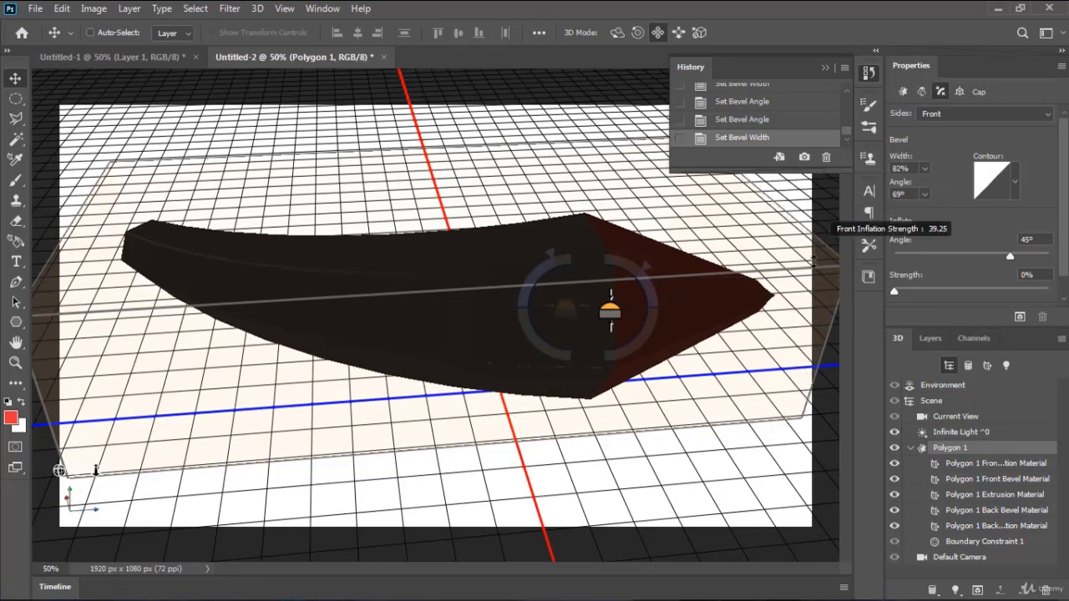
mouse_move(800, 219)
mouse_down()
mouse_move(623, 288)
mouse_move(660, 297)
mouse_move(637, 204)
mouse_move(673, 308)
mouse_move(672, 289)
mouse_up()
Step: Twist the extruded shape along its length from the Deform settings
click(608, 317)
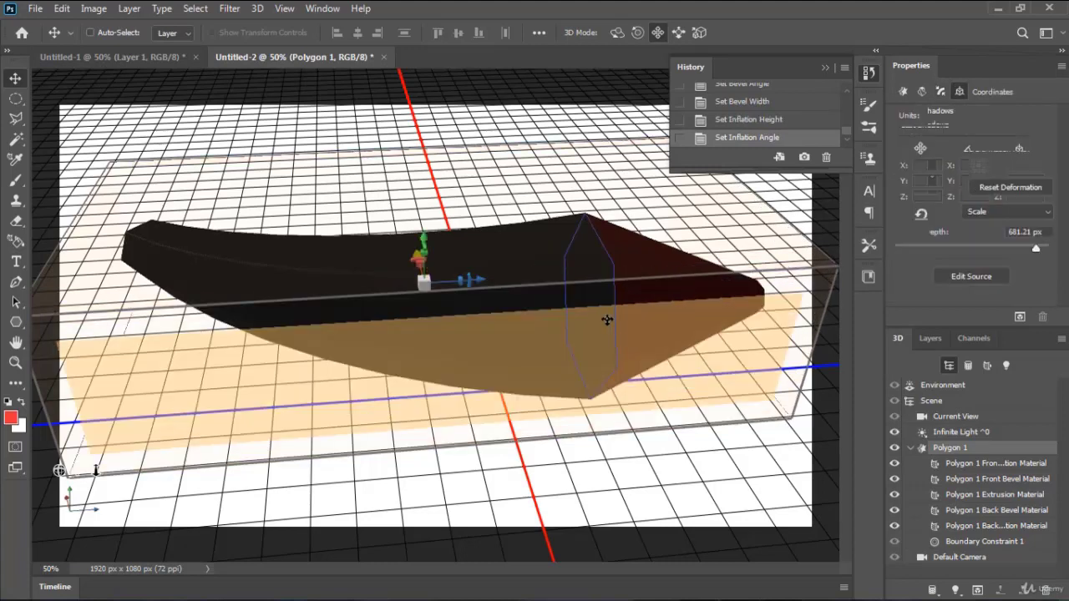
click(599, 303)
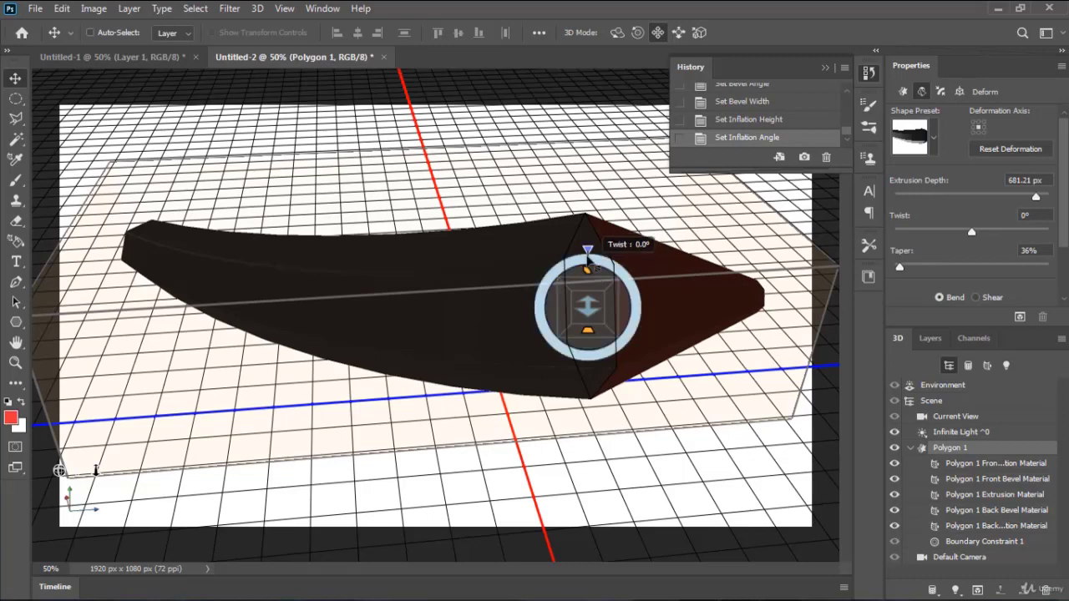
mouse_move(590, 255)
mouse_down()
mouse_move(623, 325)
mouse_move(616, 349)
mouse_move(547, 364)
mouse_move(535, 292)
mouse_move(565, 259)
mouse_move(589, 255)
mouse_move(619, 265)
mouse_move(637, 302)
mouse_move(607, 350)
mouse_move(567, 334)
mouse_move(533, 342)
mouse_move(531, 359)
mouse_up()
click(602, 334)
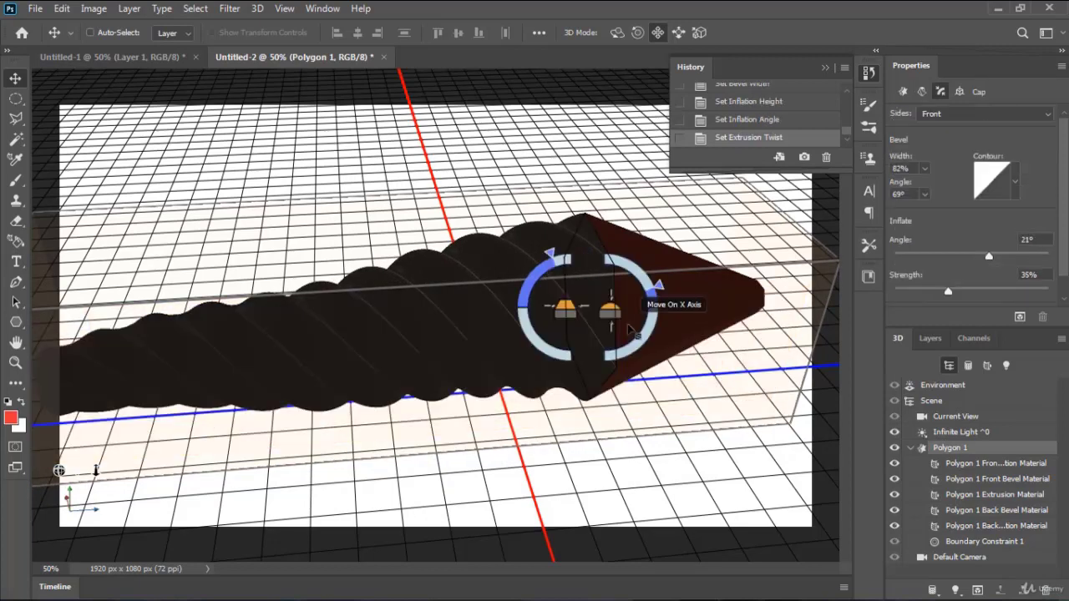
click(628, 330)
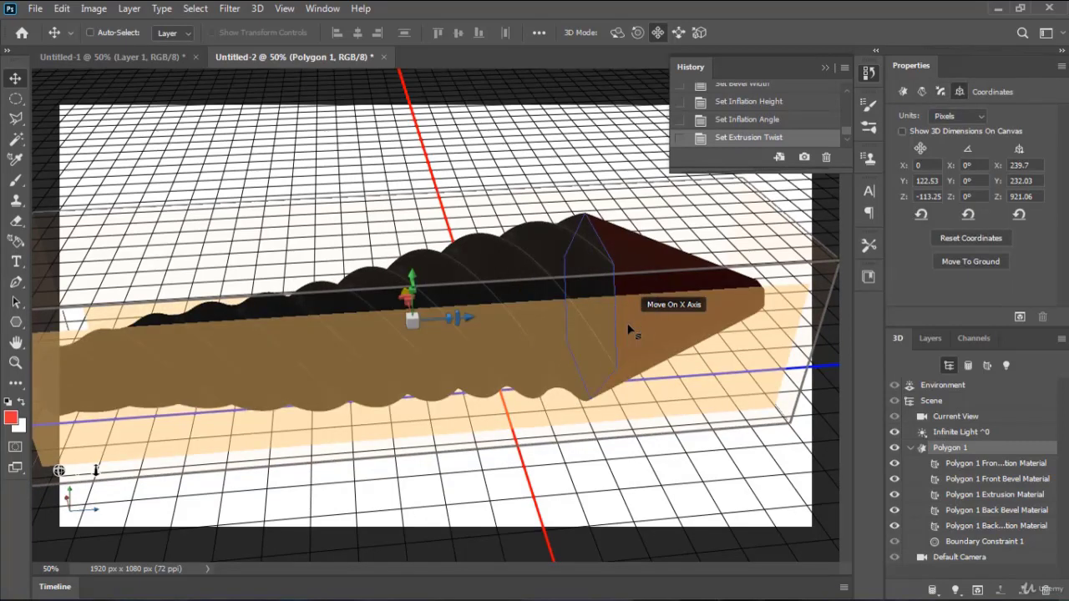
click(628, 330)
click(628, 330)
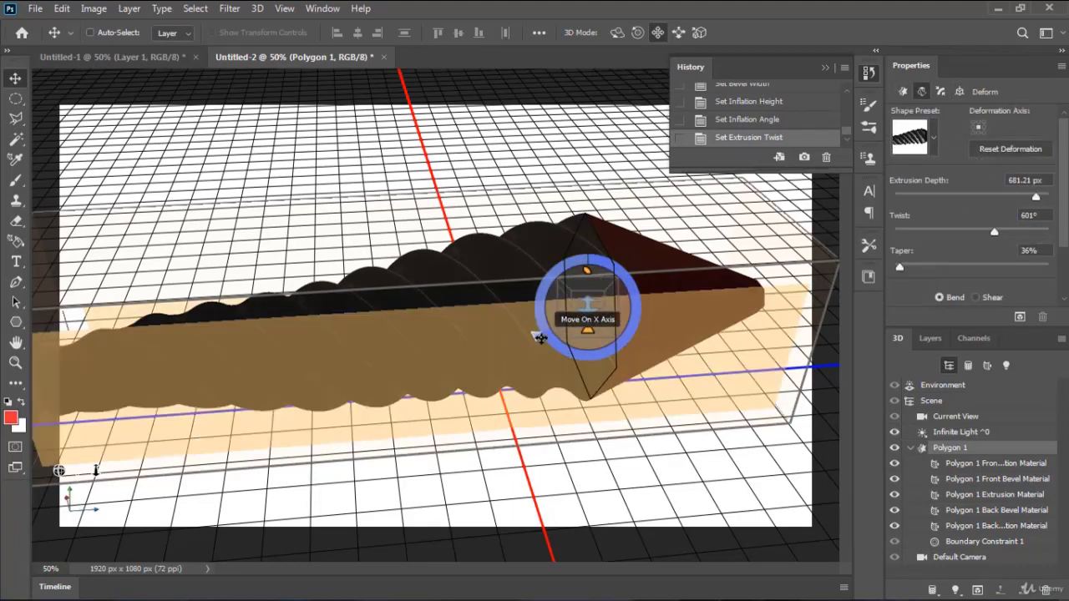
Step: Twist the shape further to 634°, adjust depth to 682.97 px, and select the Infinite Light
drag(537, 316, 538, 306)
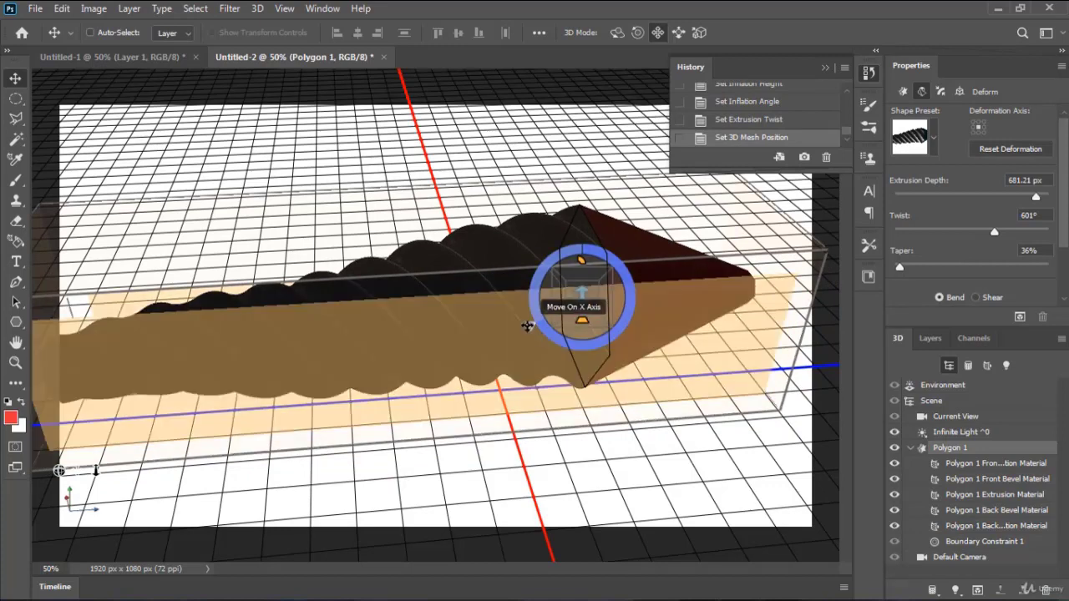
mouse_move(528, 326)
mouse_down()
mouse_move(528, 269)
mouse_move(521, 291)
mouse_up()
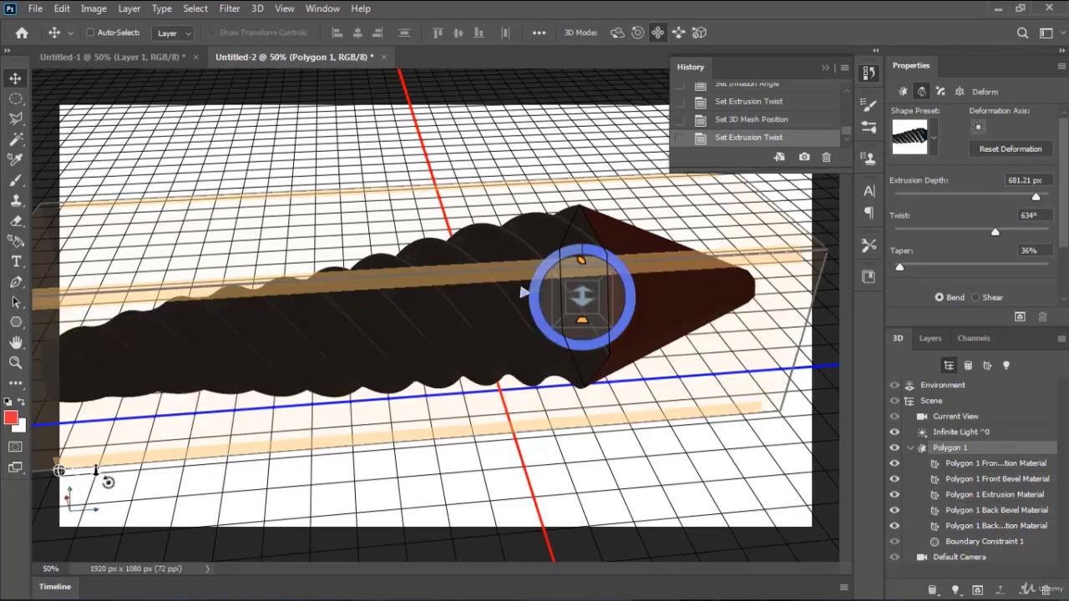
mouse_move(79, 476)
mouse_down()
mouse_move(233, 449)
mouse_move(41, 465)
mouse_move(239, 454)
mouse_move(87, 457)
mouse_move(232, 452)
mouse_move(217, 449)
mouse_move(216, 465)
mouse_up()
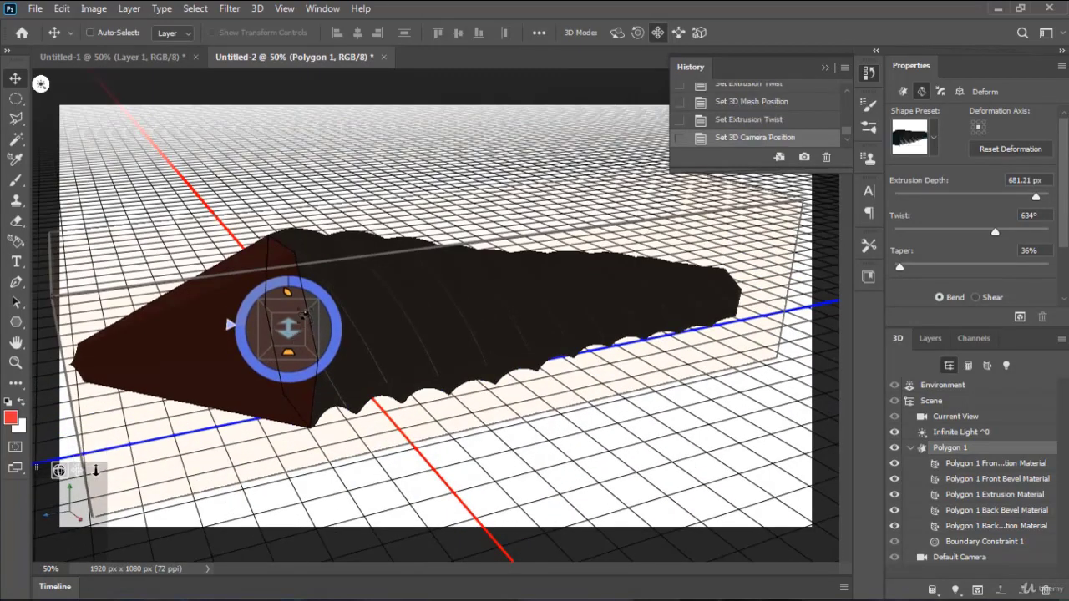
drag(289, 329, 288, 329)
click(960, 433)
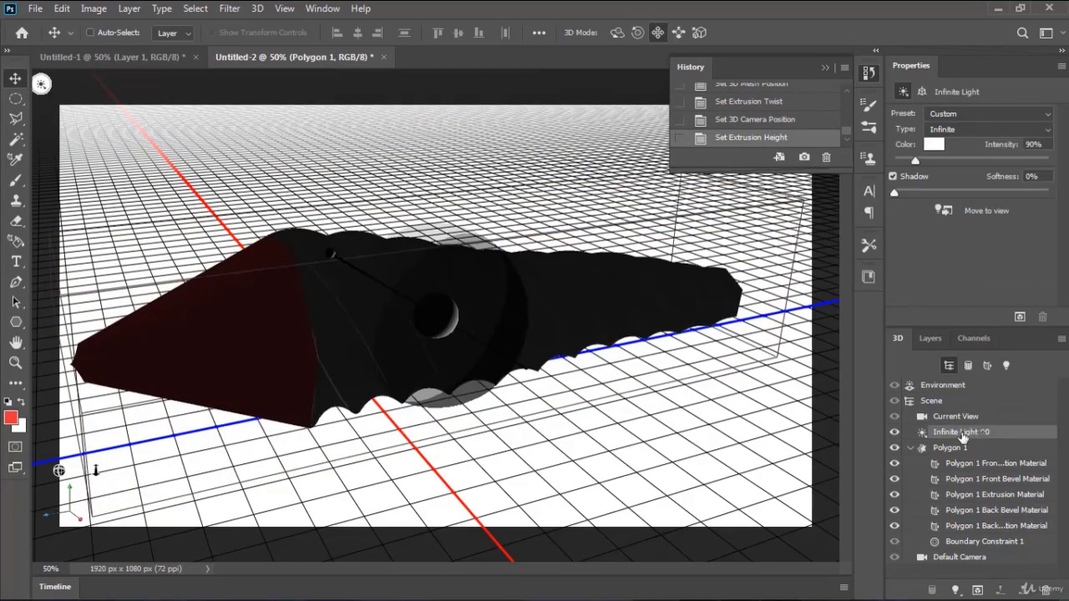
Step: Apply the CAD Optimized lighting preset and orbit around the red-tipped drill bit
click(964, 123)
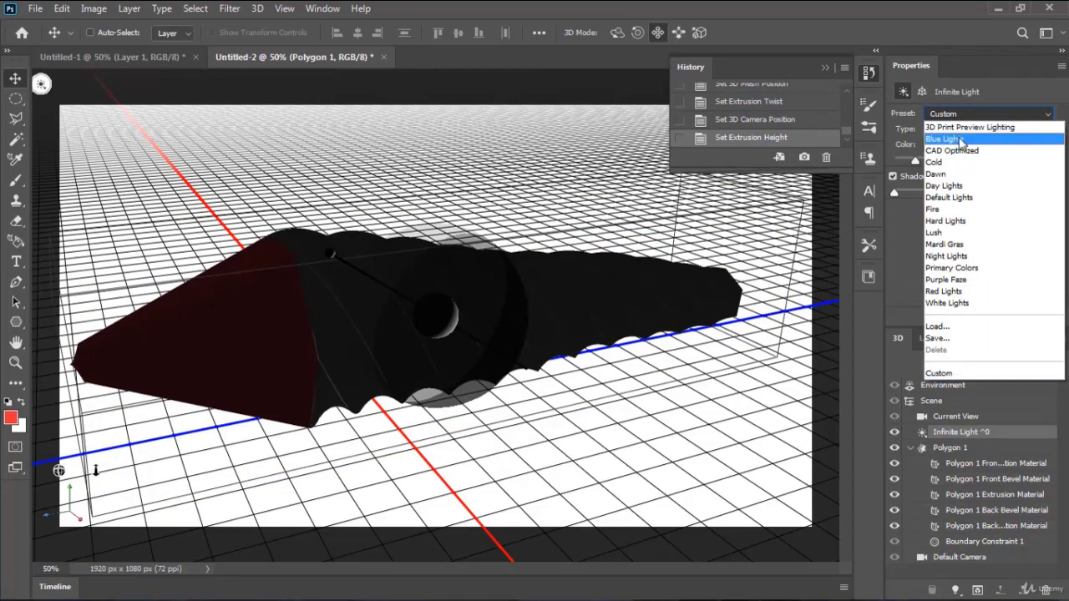
click(961, 140)
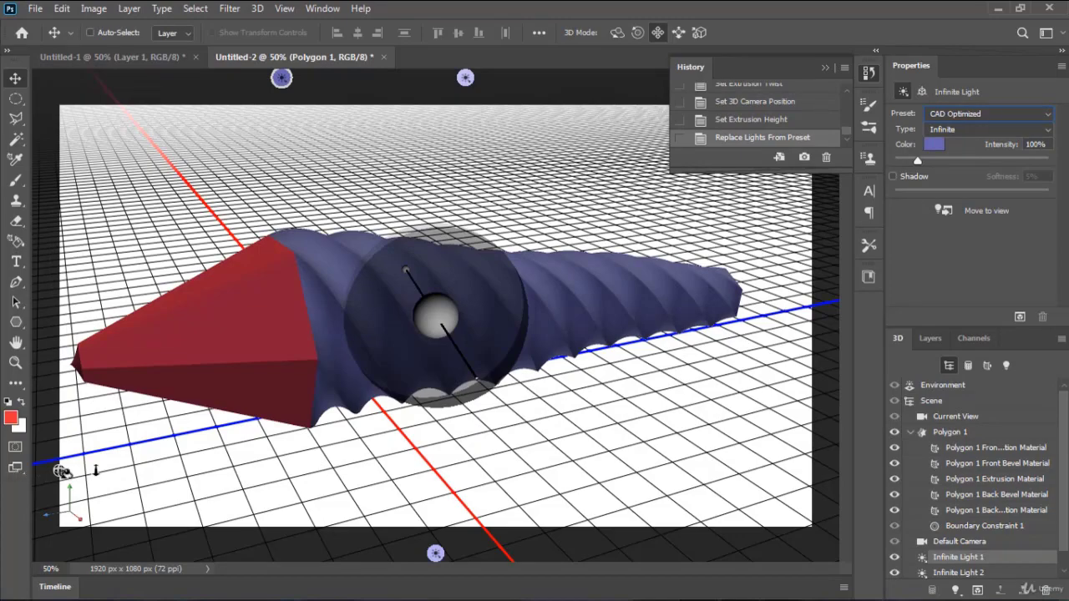
mouse_move(96, 472)
mouse_down()
mouse_move(208, 474)
mouse_move(82, 472)
mouse_move(32, 451)
mouse_move(183, 459)
mouse_move(253, 440)
mouse_move(263, 459)
mouse_move(332, 458)
mouse_move(346, 423)
mouse_move(323, 456)
mouse_move(166, 458)
mouse_move(353, 459)
mouse_move(310, 456)
mouse_move(337, 457)
mouse_up()
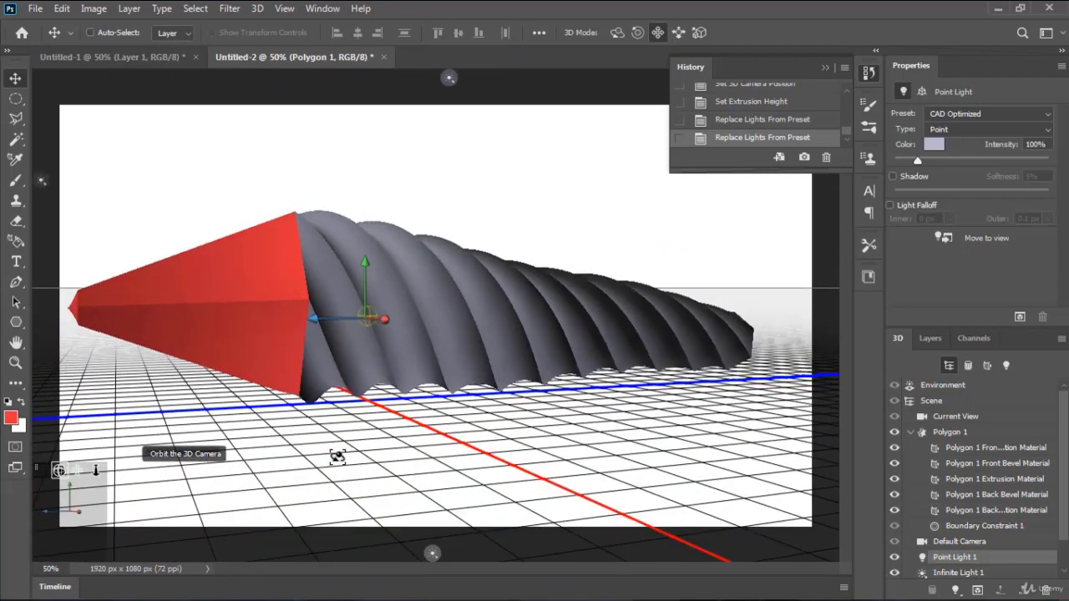